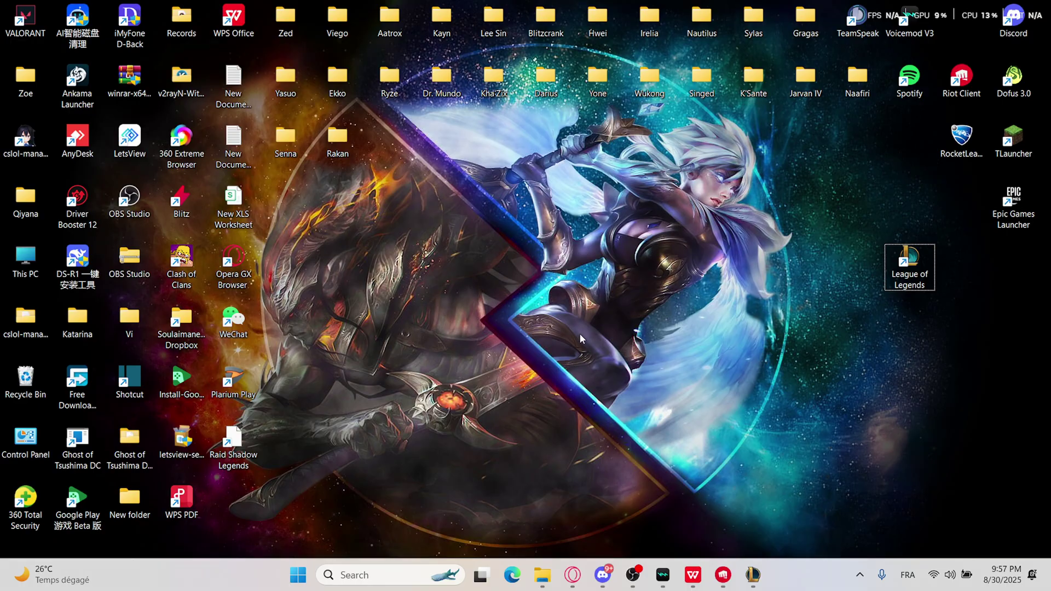
Step: Launch the League of Legends client and show the status.riotgames.com/lol page in Opera GX
click(752, 575)
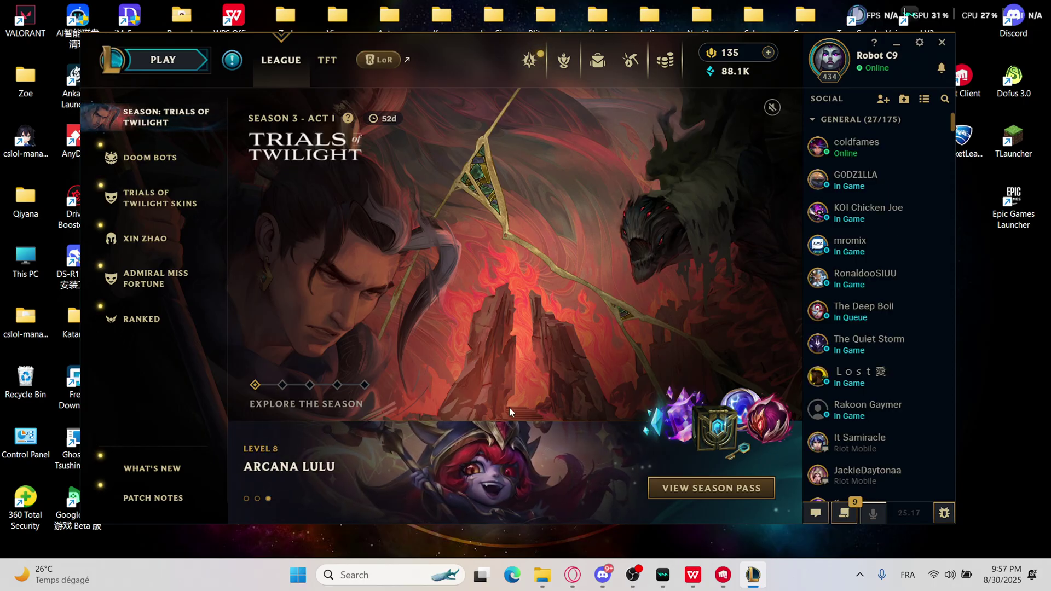
click(572, 575)
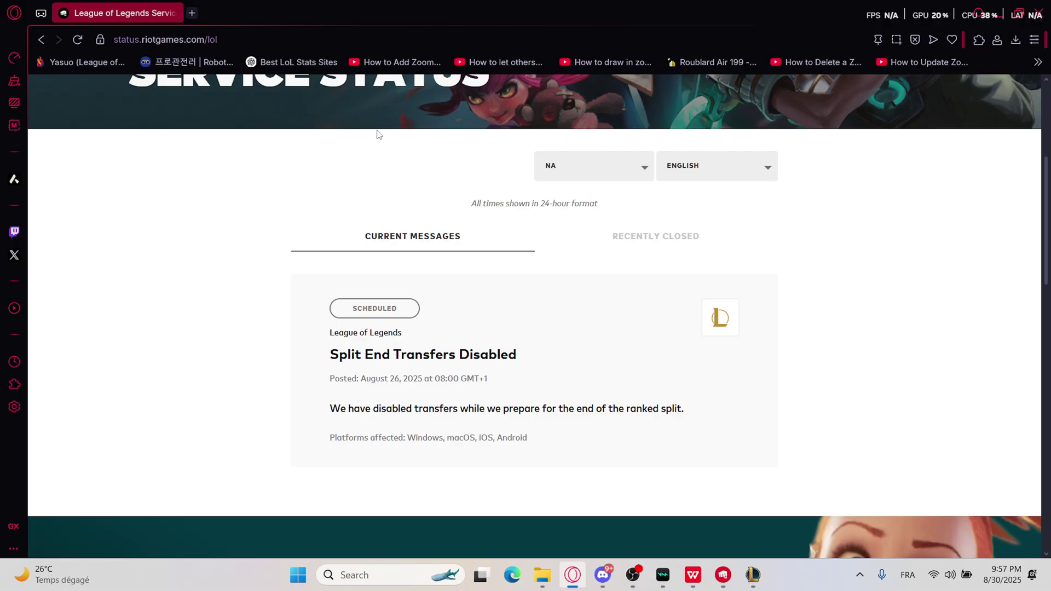
scroll(390, 200, down, 2)
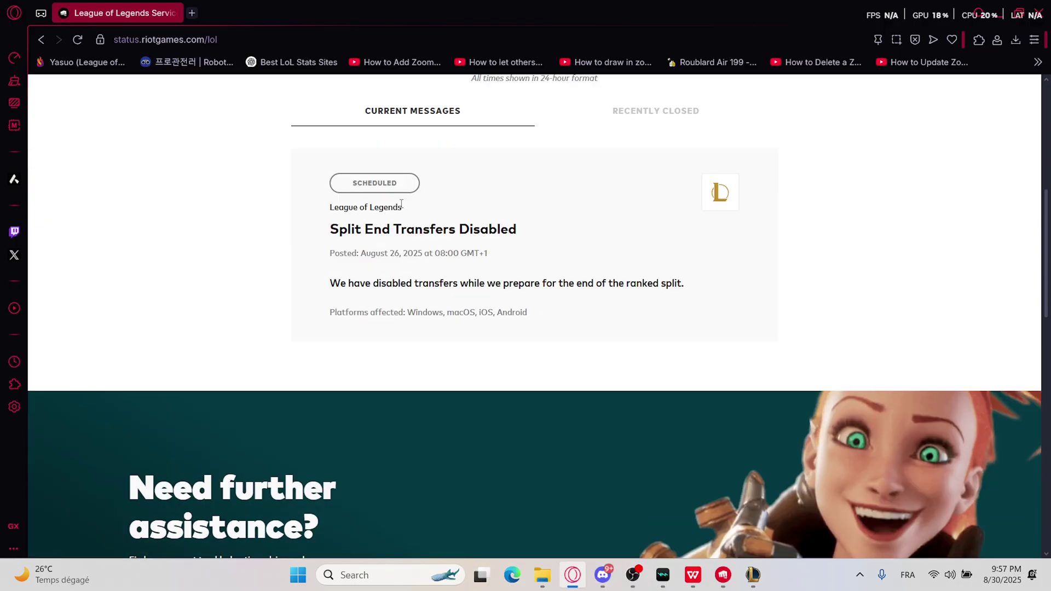
scroll(401, 203, up, 2)
Step: Keep NA as the region and highlight the Split End Transfers Disabled message to read it
click(552, 169)
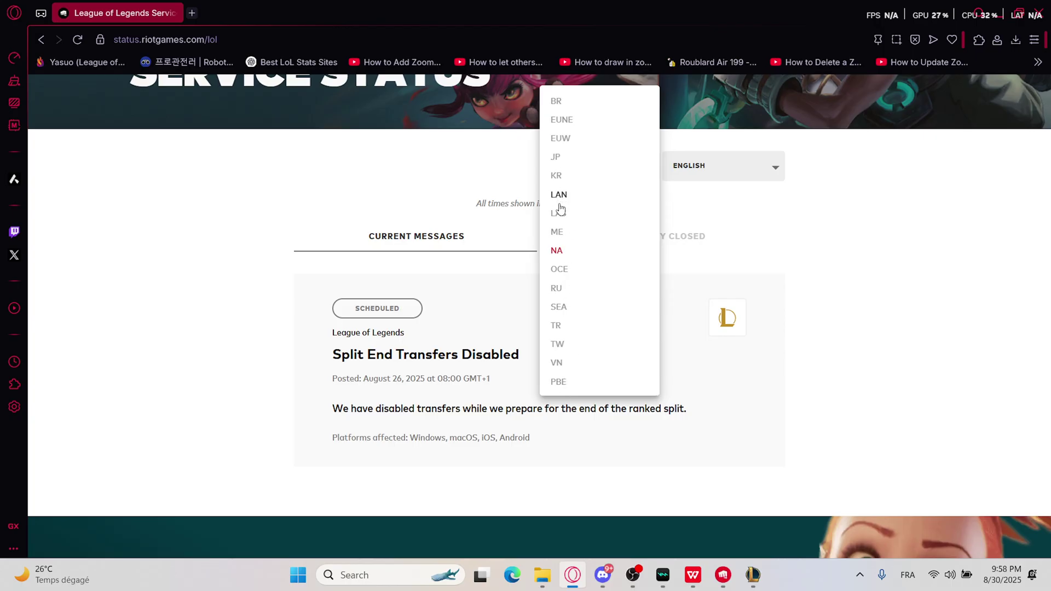
click(423, 203)
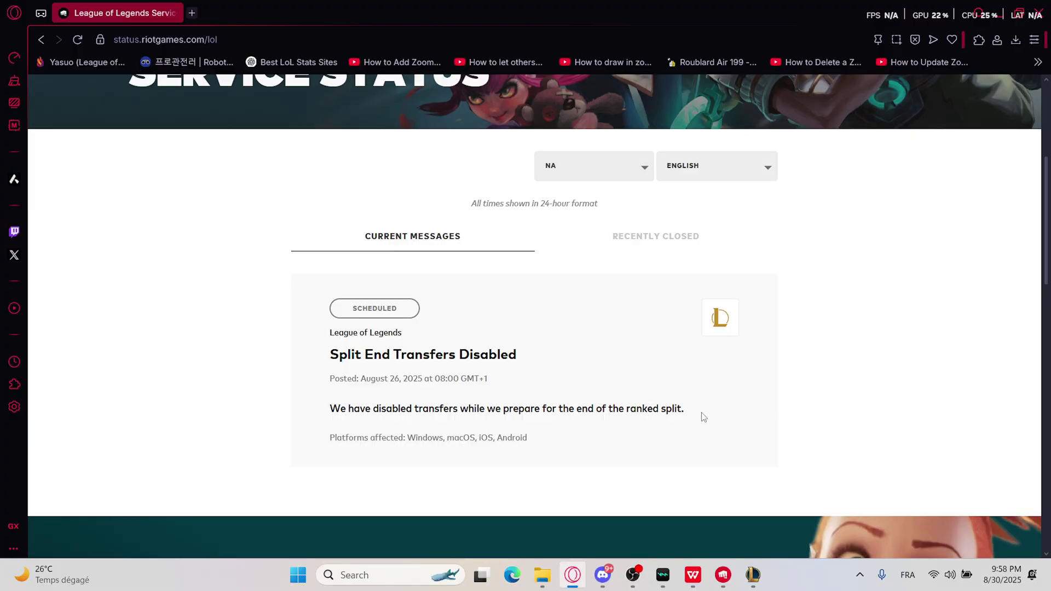
drag(701, 418, 270, 362)
click(271, 363)
Step: Re-highlight parts of the notice text, then minimize Opera GX back to the desktop
drag(637, 425, 300, 356)
click(300, 357)
drag(637, 426, 272, 356)
click(220, 380)
click(572, 575)
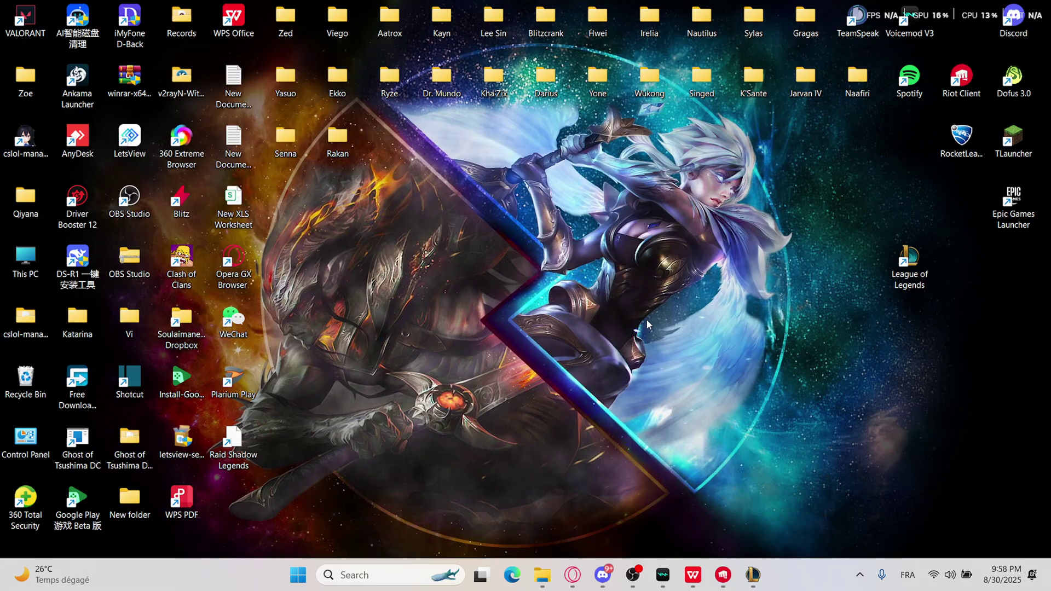
click(933, 577)
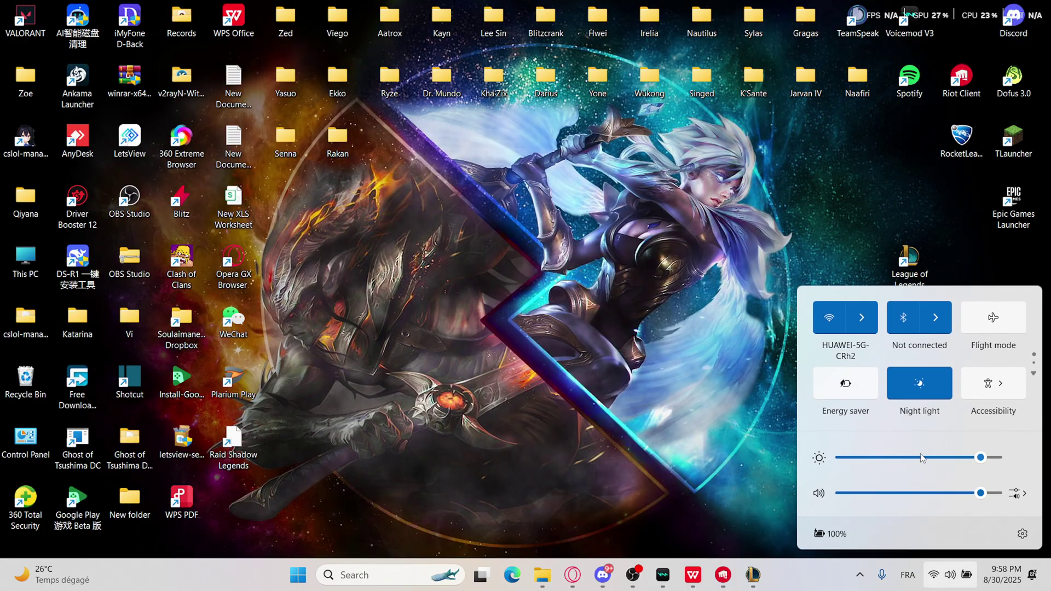
click(537, 393)
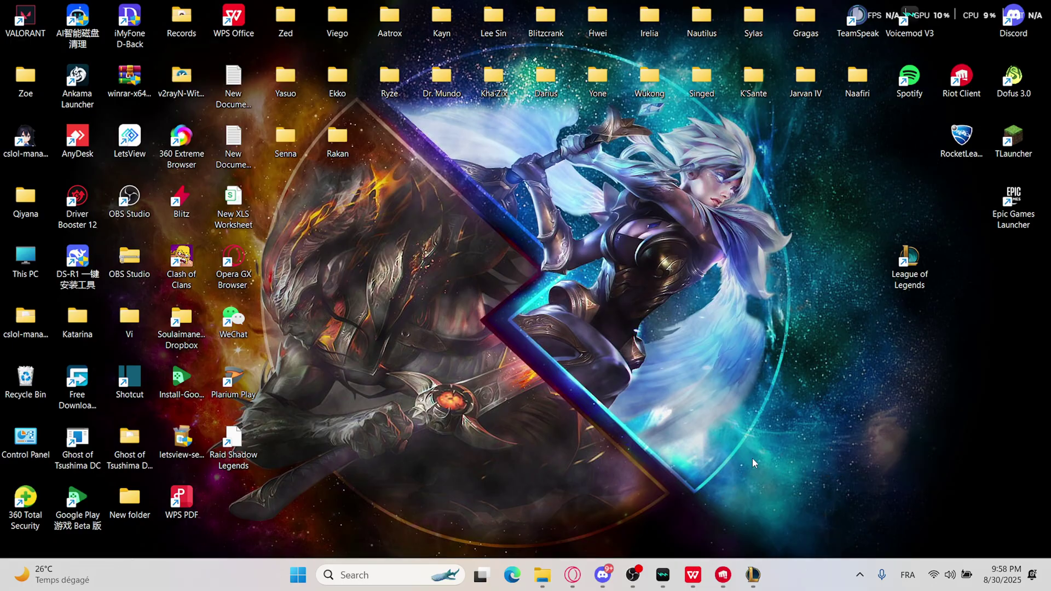
right_click(819, 572)
click(841, 519)
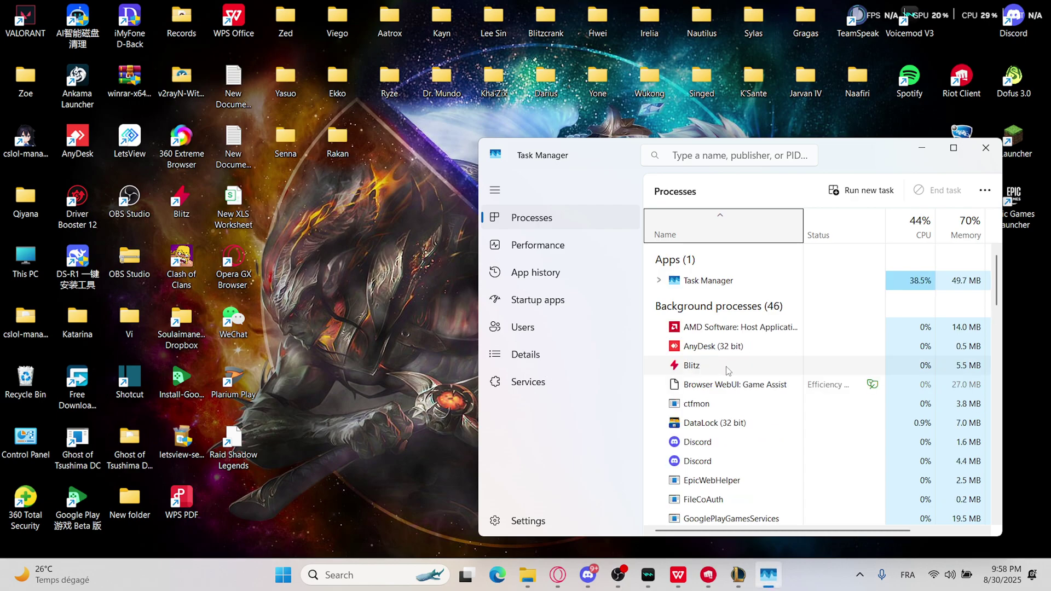
double_click(611, 154)
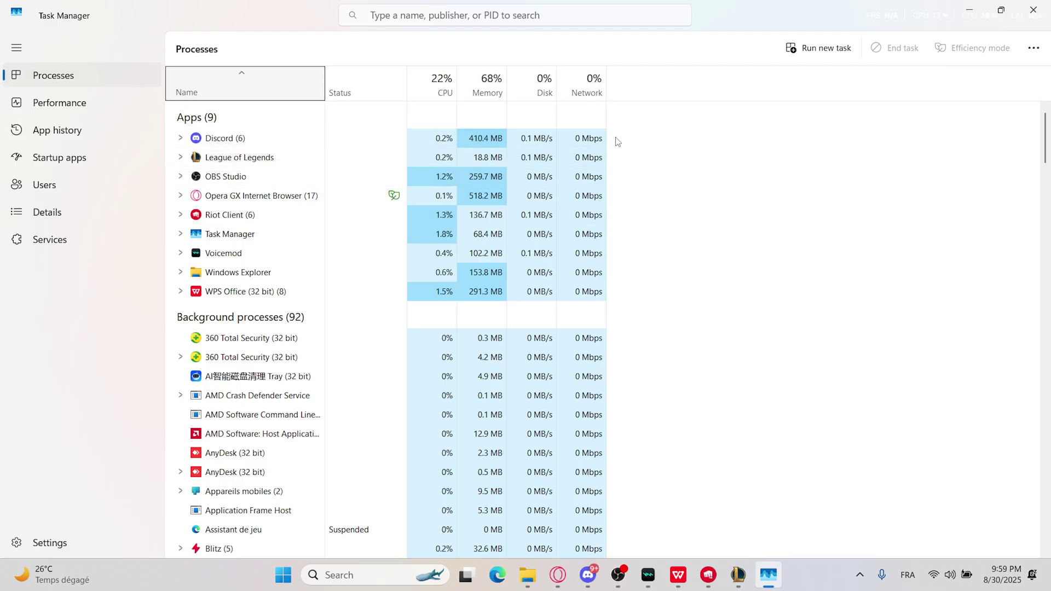
right_click(256, 142)
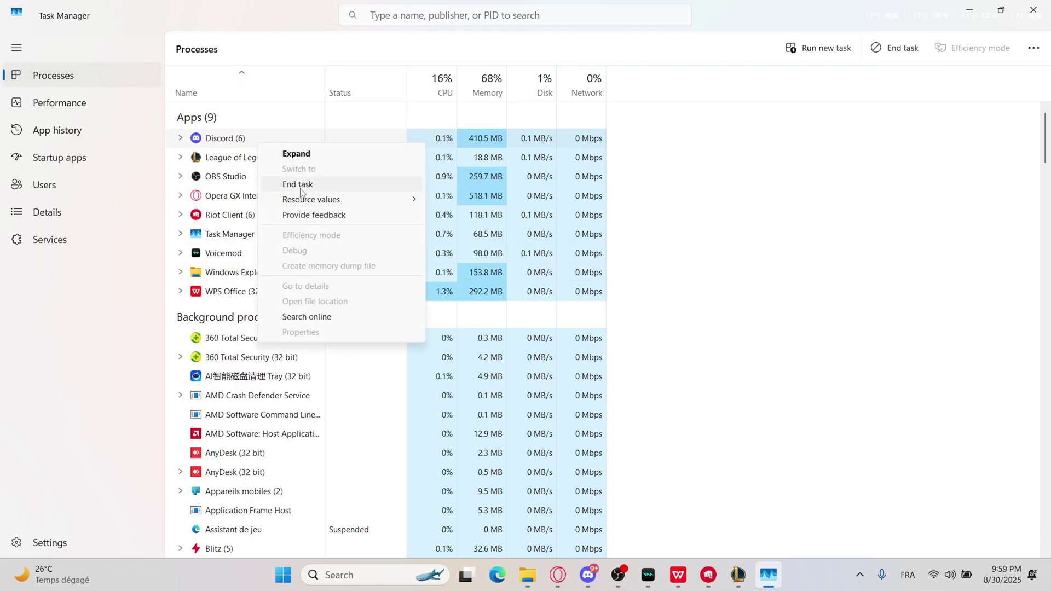
click(548, 57)
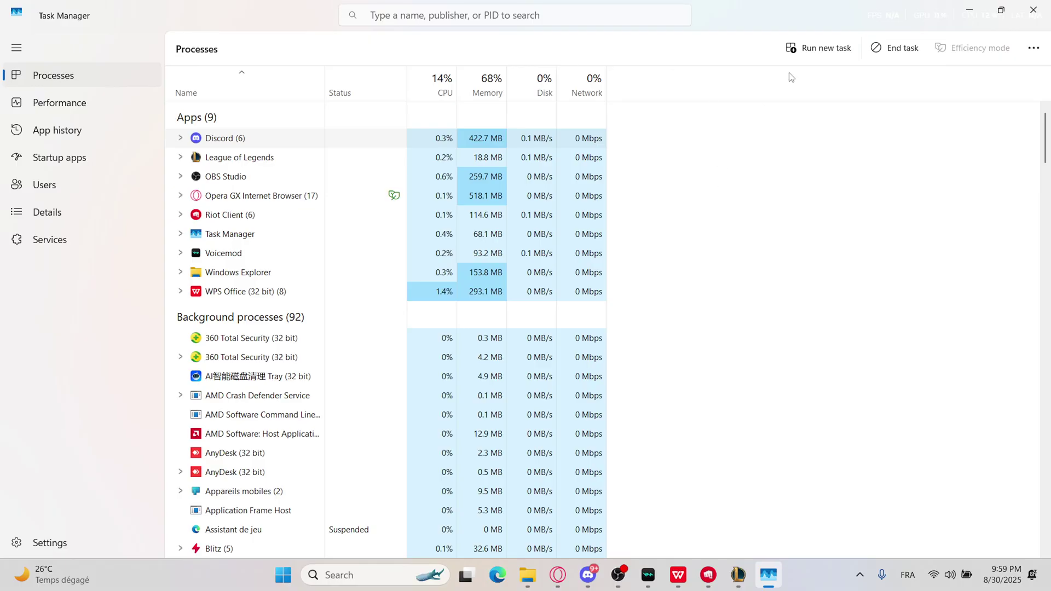
click(1043, 10)
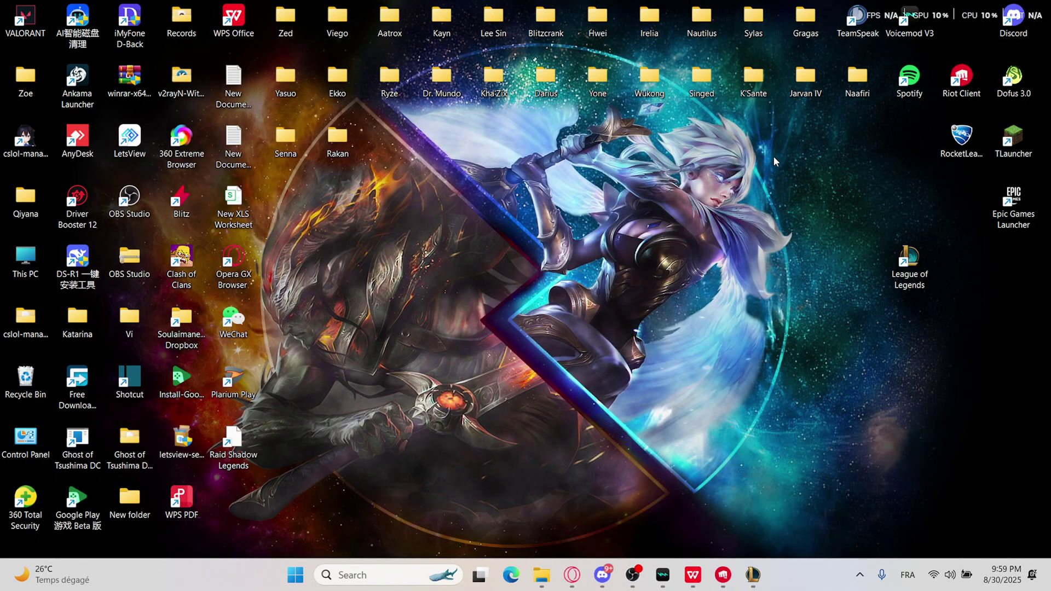